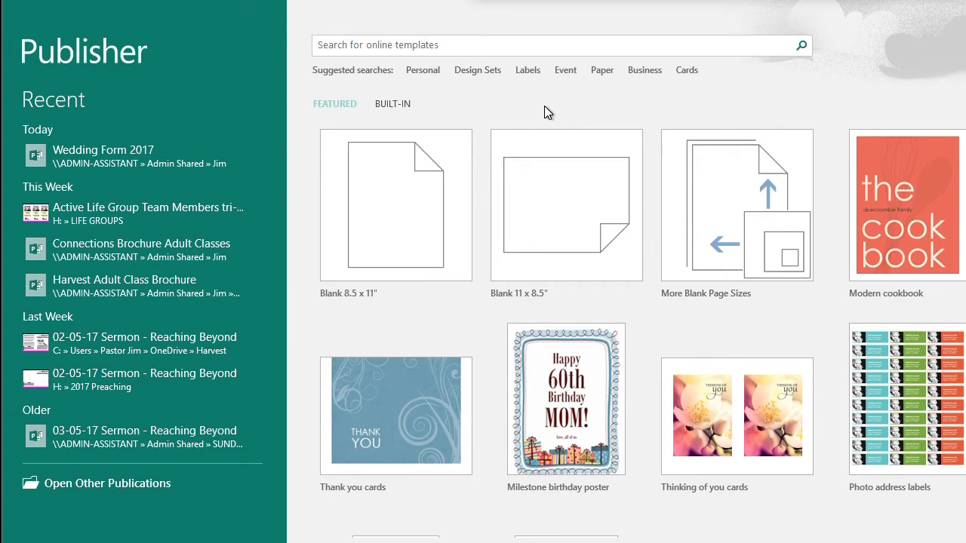
# Start a blank 11 x 8.5" publication and bring up the full selection of preset page sizes for it.
pyautogui.click(566, 230)
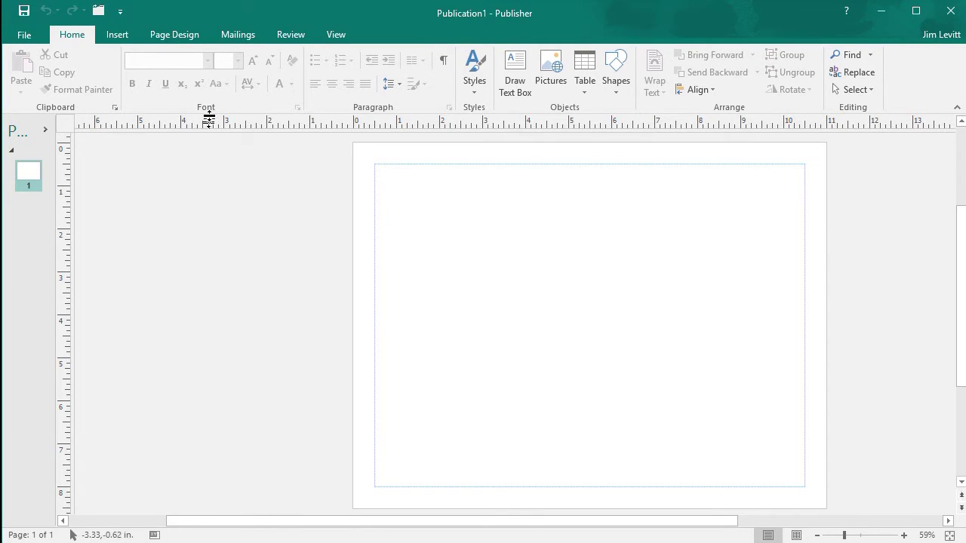
pyautogui.click(179, 34)
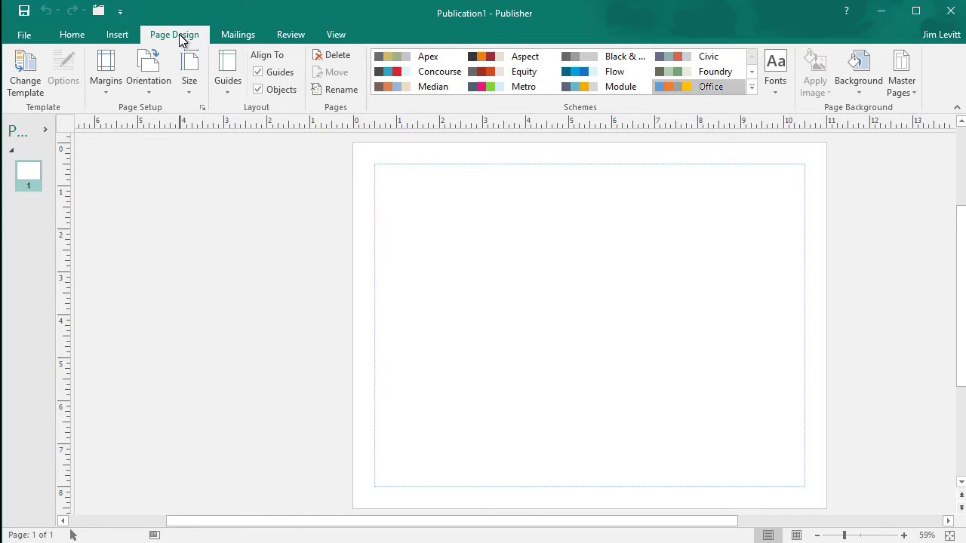
pyautogui.click(191, 73)
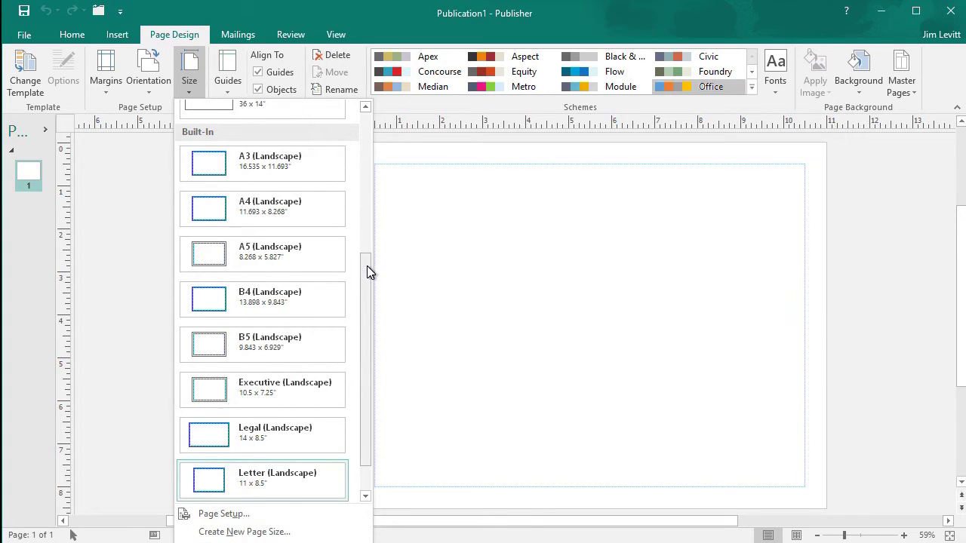
pyautogui.scroll(-1, 368, 267)
pyautogui.moveTo(368, 269); pyautogui.dragTo(389, 353)
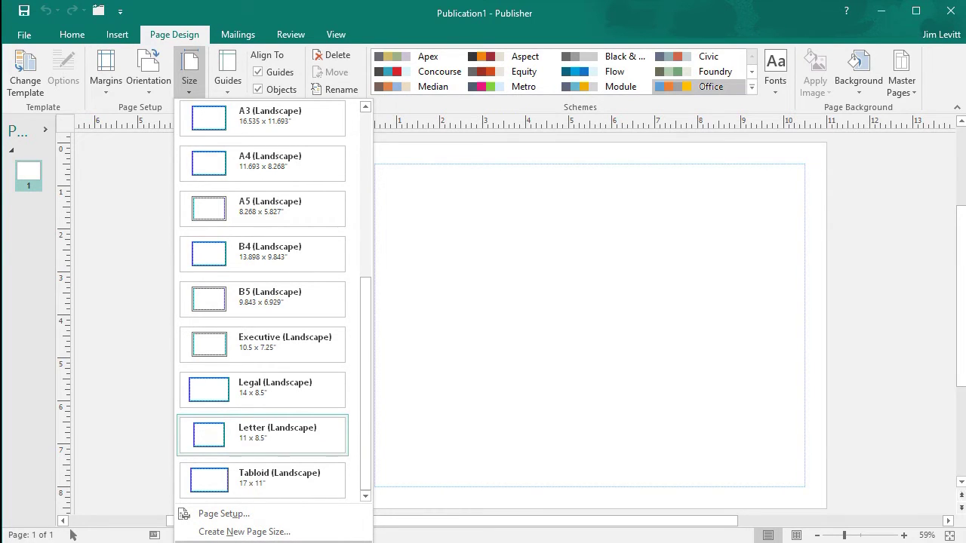
pyautogui.click(234, 542)
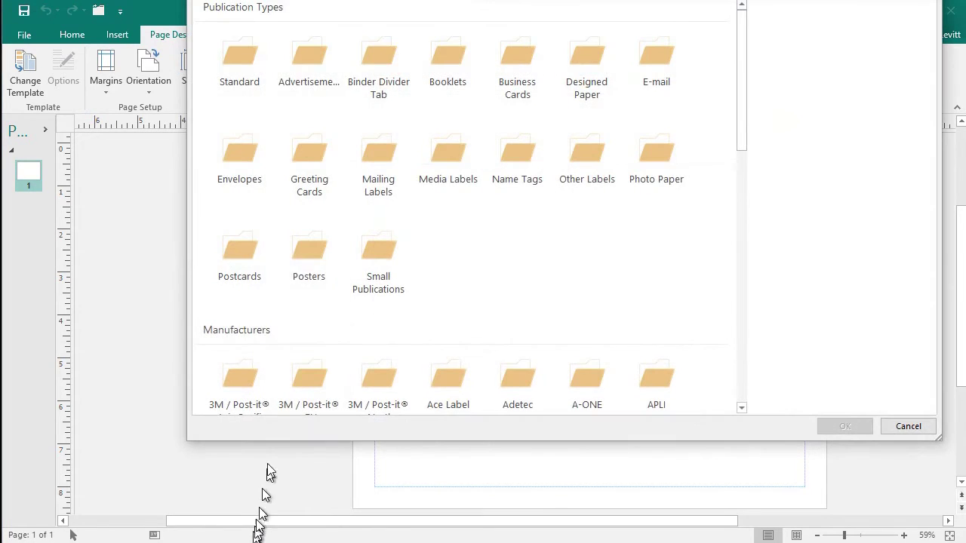
# Set the page size to the 5.5 x 8.5" 1/2 Letter Booklet and let three pages be inserted automatically.
pyautogui.click(464, 79)
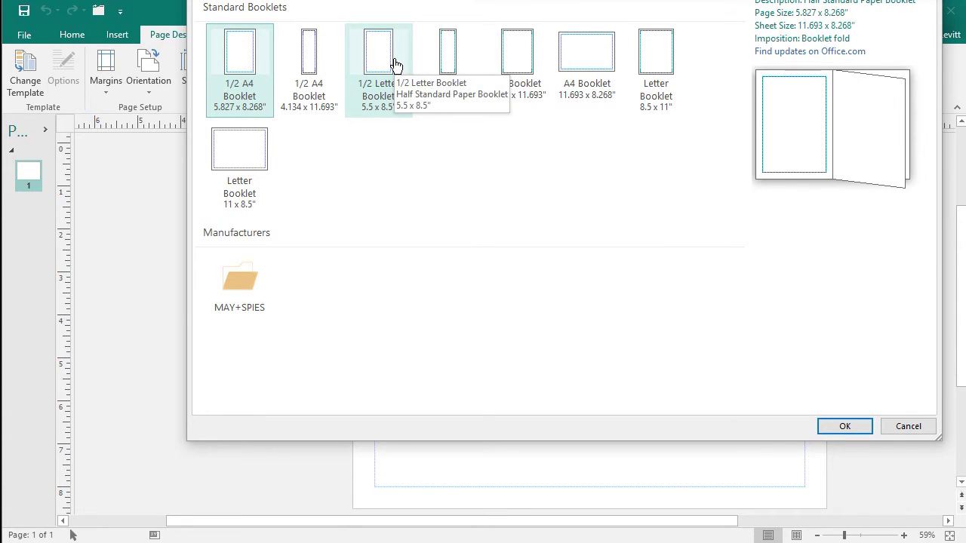
pyautogui.moveTo(381, 6); pyautogui.dragTo(360, 15)
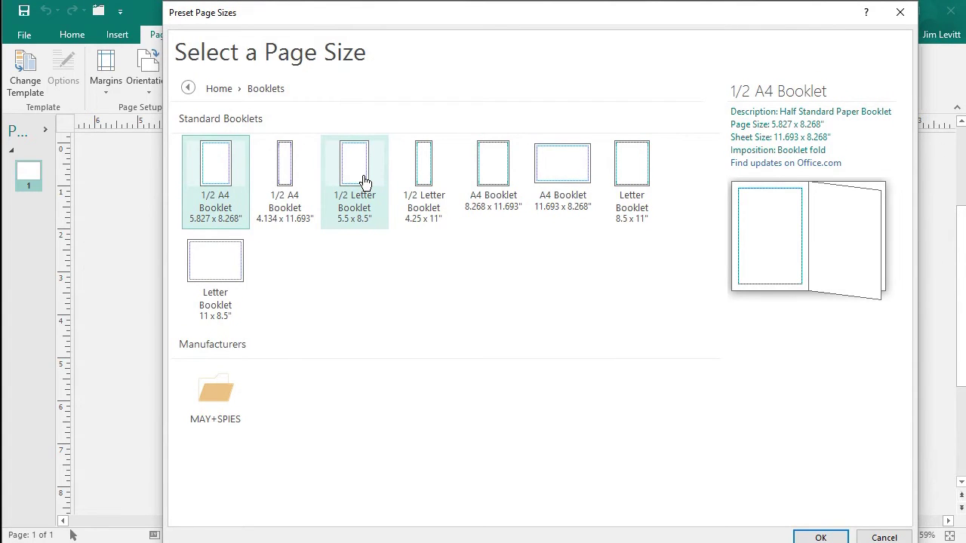
pyautogui.click(363, 182)
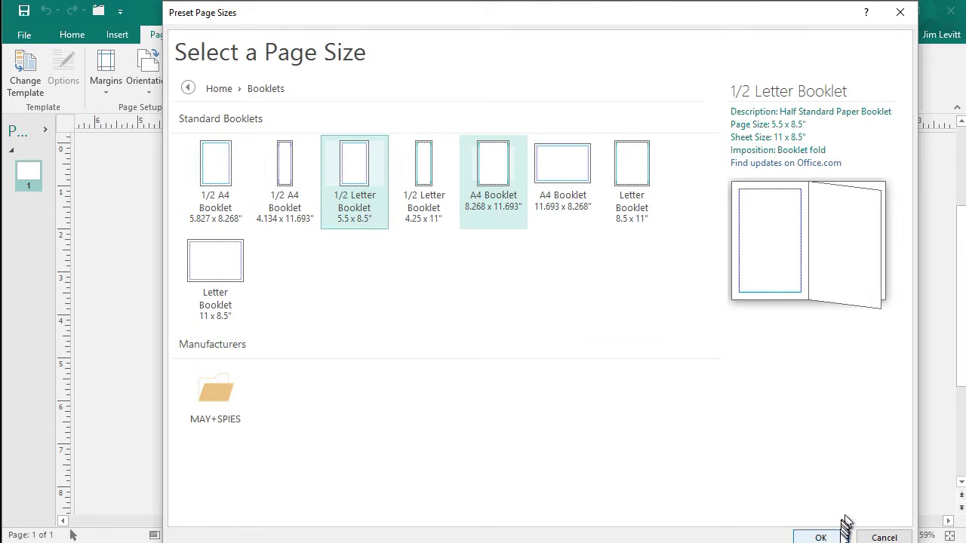
pyautogui.click(822, 537)
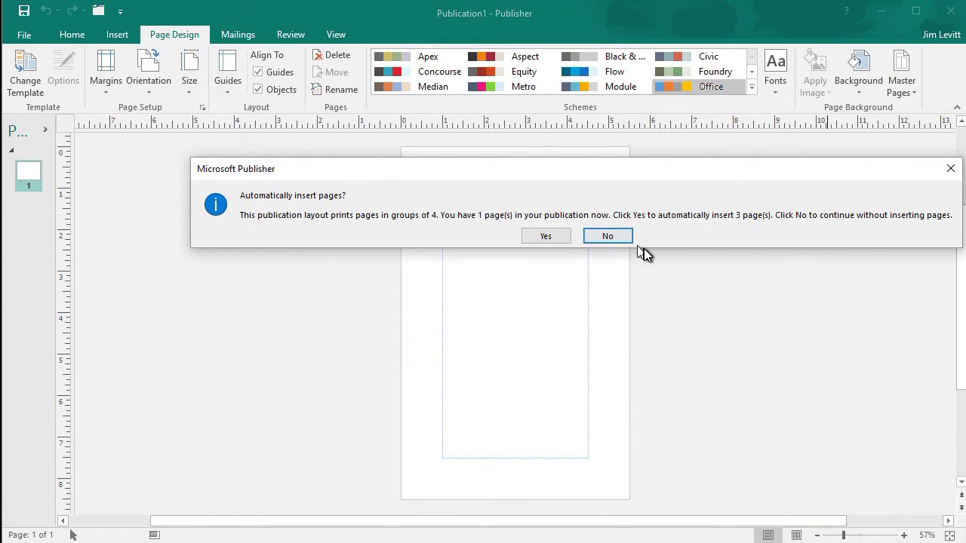
pyautogui.click(546, 235)
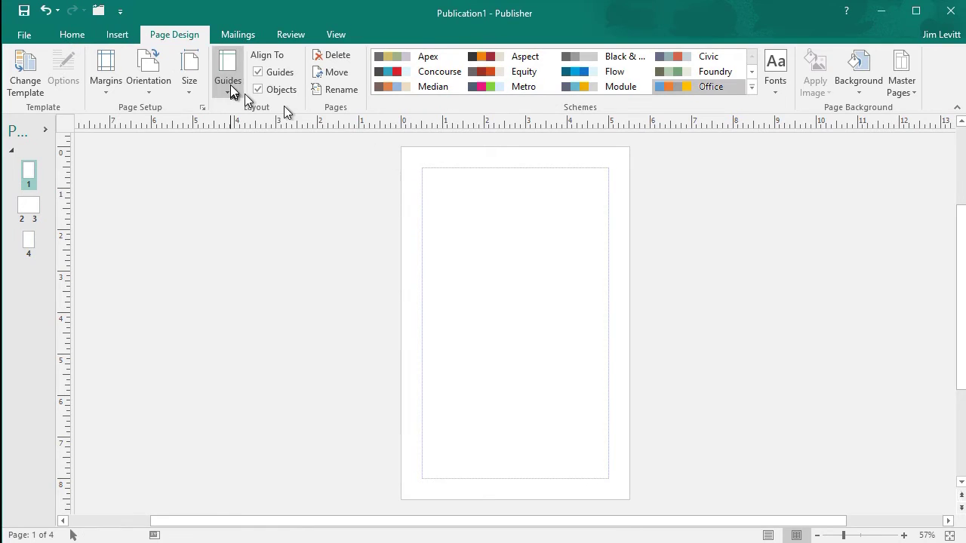
# Draw a text box of about 4.54 x 7.48 in filling page 1's margins and paste the copied text into it.
pyautogui.click(70, 35)
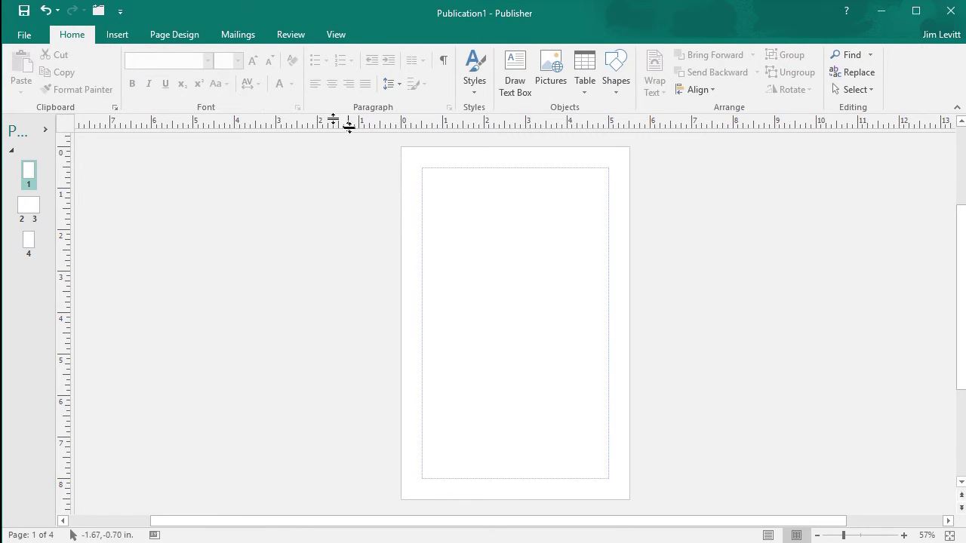
pyautogui.click(526, 65)
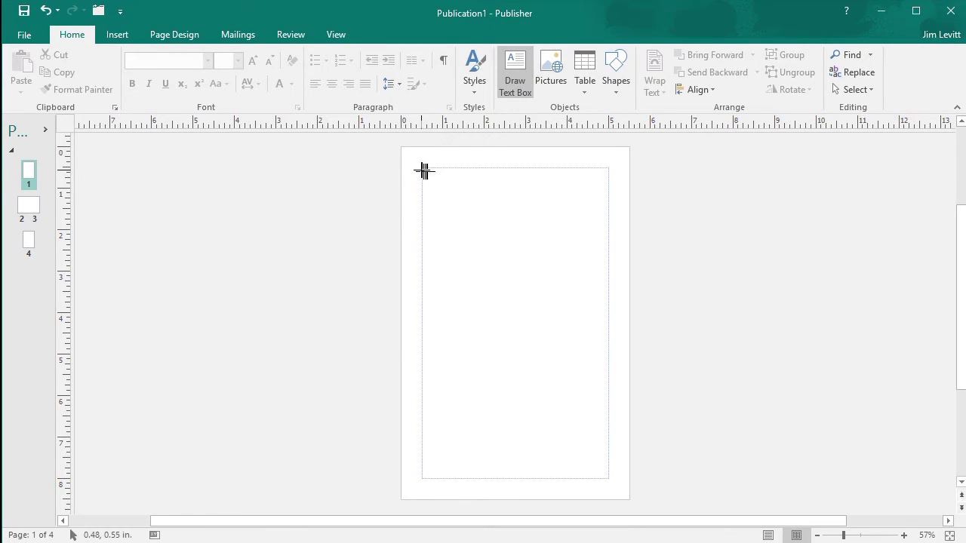
pyautogui.moveTo(422, 167)
pyautogui.mouseDown()
pyautogui.moveTo(492, 171)
pyautogui.moveTo(608, 418)
pyautogui.moveTo(609, 478)
pyautogui.mouseUp()
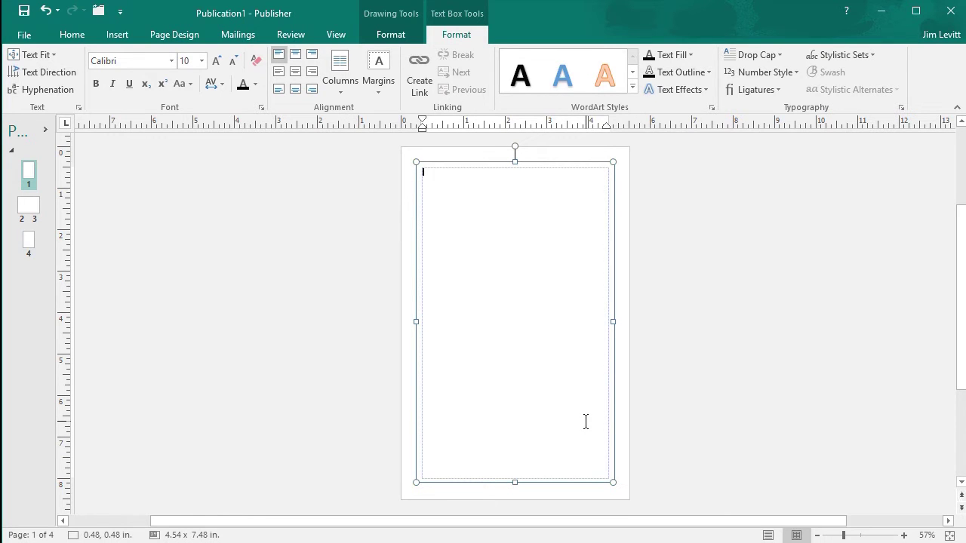
pyautogui.hotkey('ctrl', 'v')
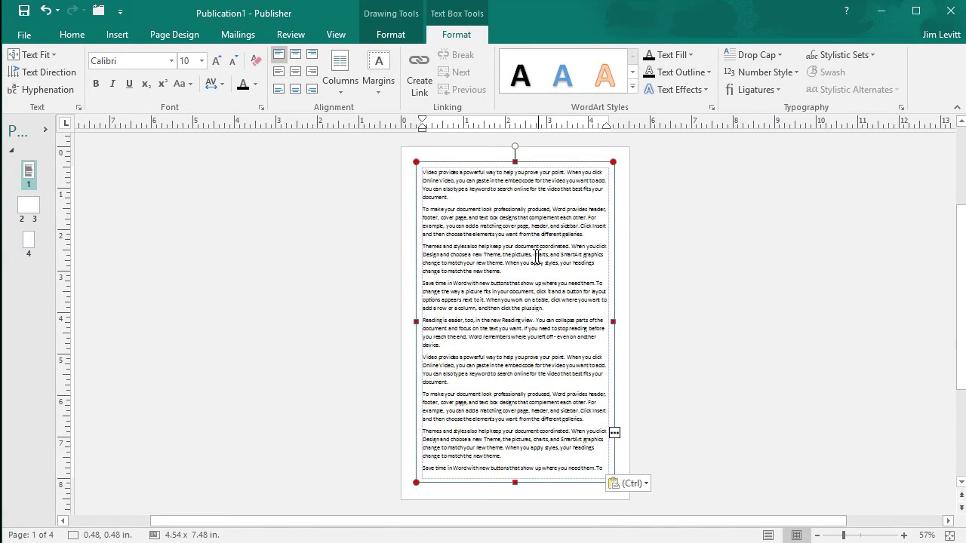
# Draw text boxes filling the margins of page 2, about 4.52 x 7.52 in, and page 3, about 4.48 x 7.52 in.
pyautogui.click(28, 215)
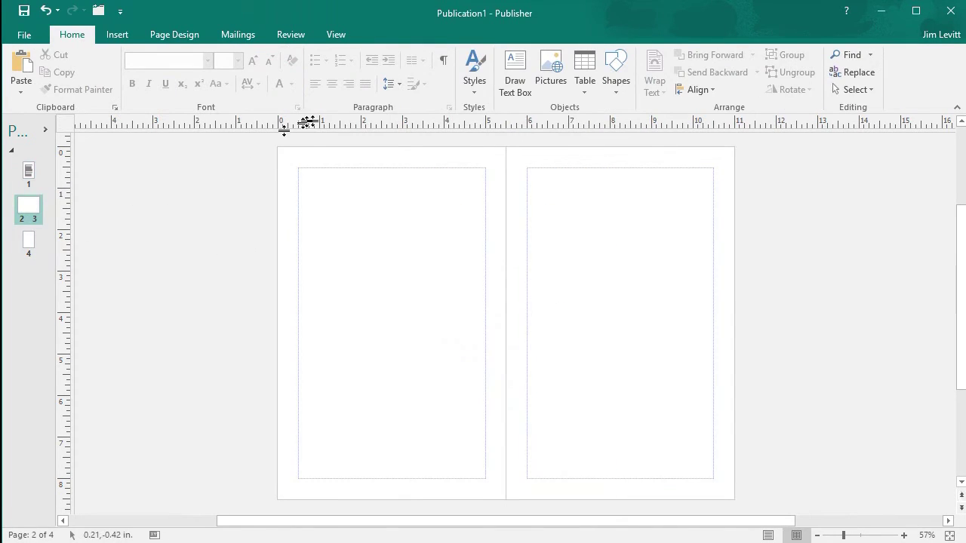
pyautogui.click(514, 73)
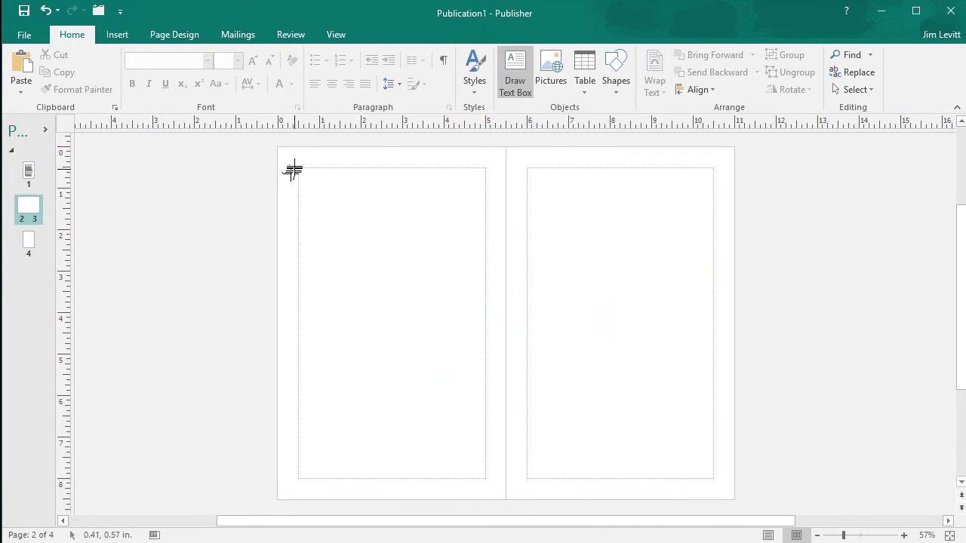
pyautogui.moveTo(297, 167); pyautogui.dragTo(487, 480)
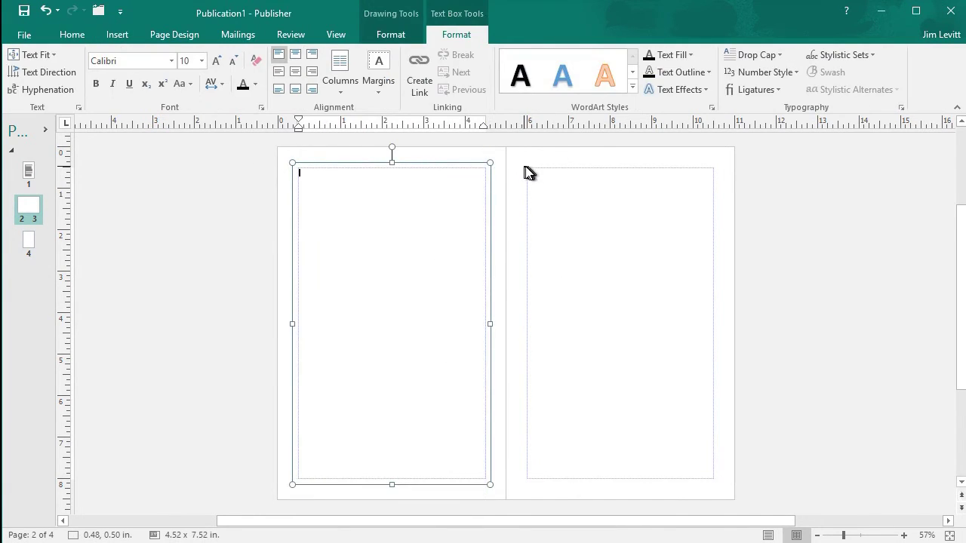
pyautogui.click(579, 216)
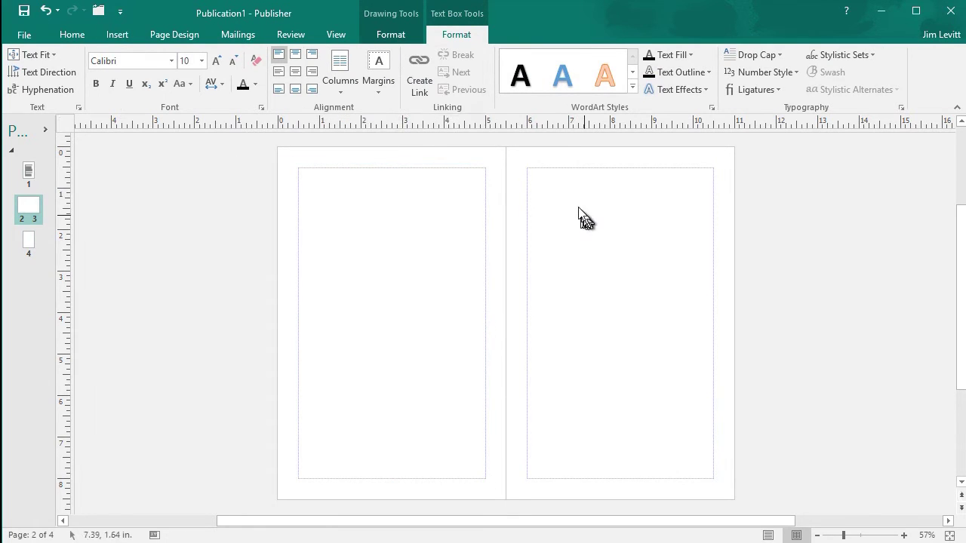
pyautogui.click(513, 72)
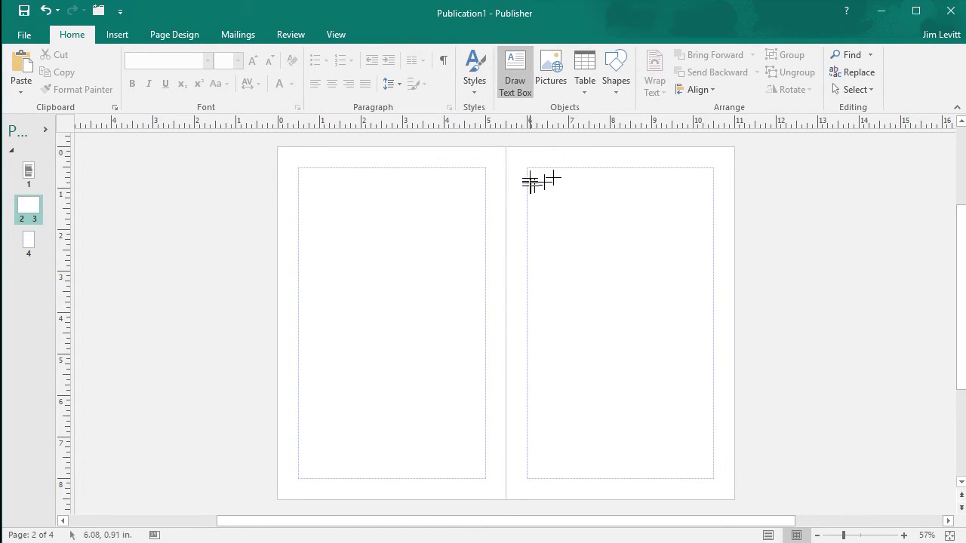
pyautogui.moveTo(528, 167)
pyautogui.mouseDown()
pyautogui.moveTo(689, 305)
pyautogui.moveTo(714, 480)
pyautogui.mouseUp()
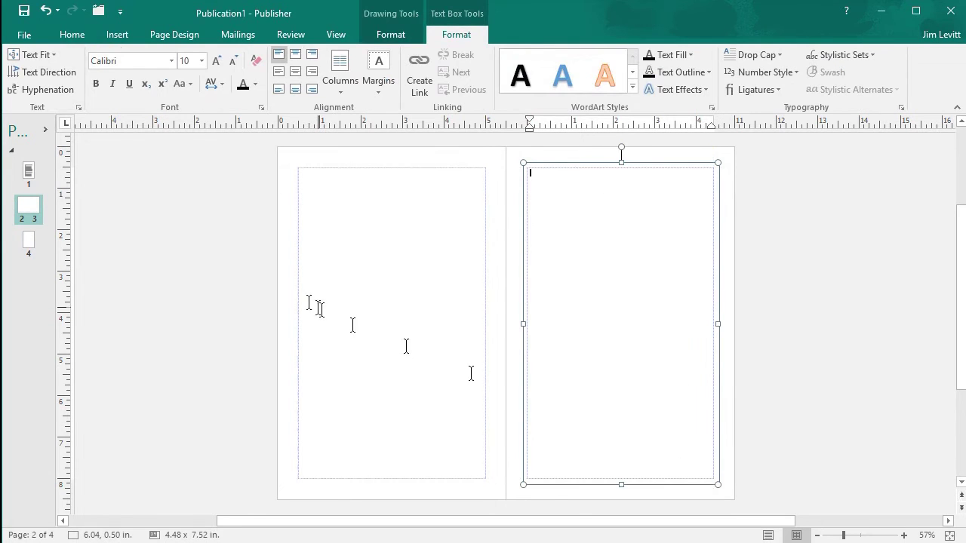
# Link page 1's text box to the box on page 2, and that one to page 3's, to carry the overflow text.
pyautogui.click(29, 175)
pyautogui.click(498, 334)
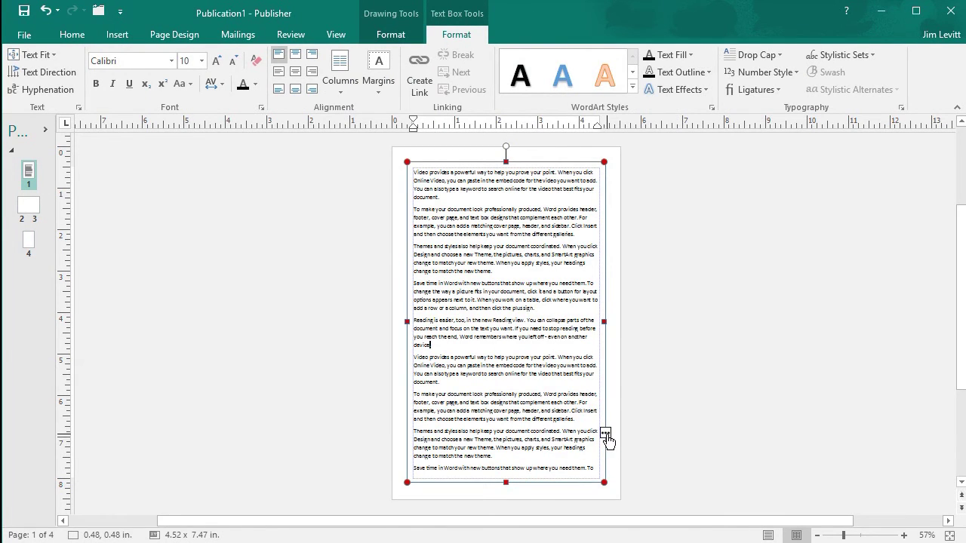
pyautogui.click(420, 66)
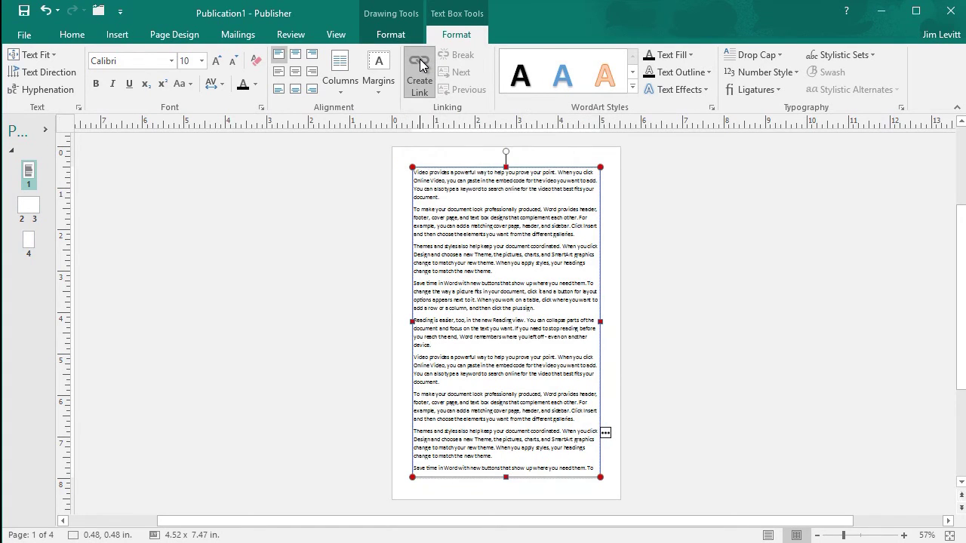
pyautogui.click(28, 211)
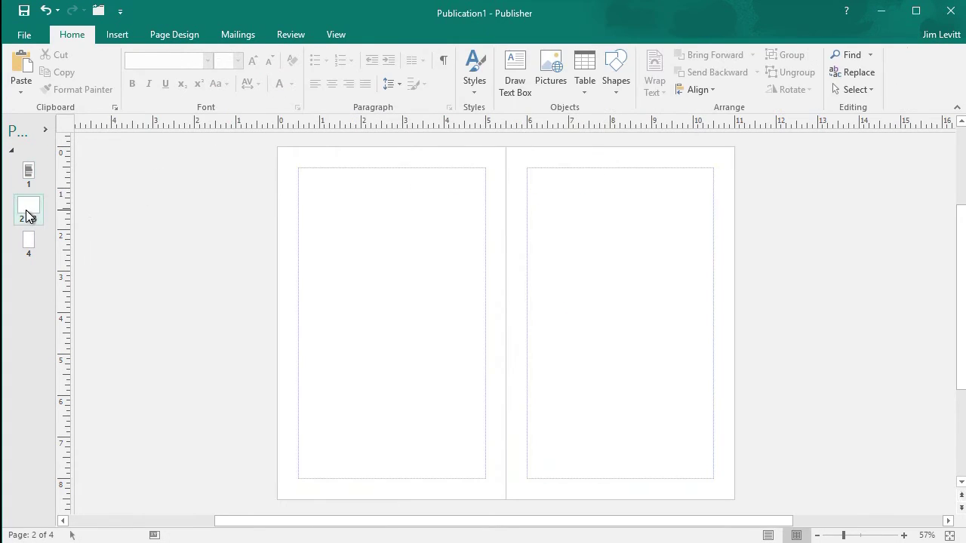
pyautogui.click(369, 198)
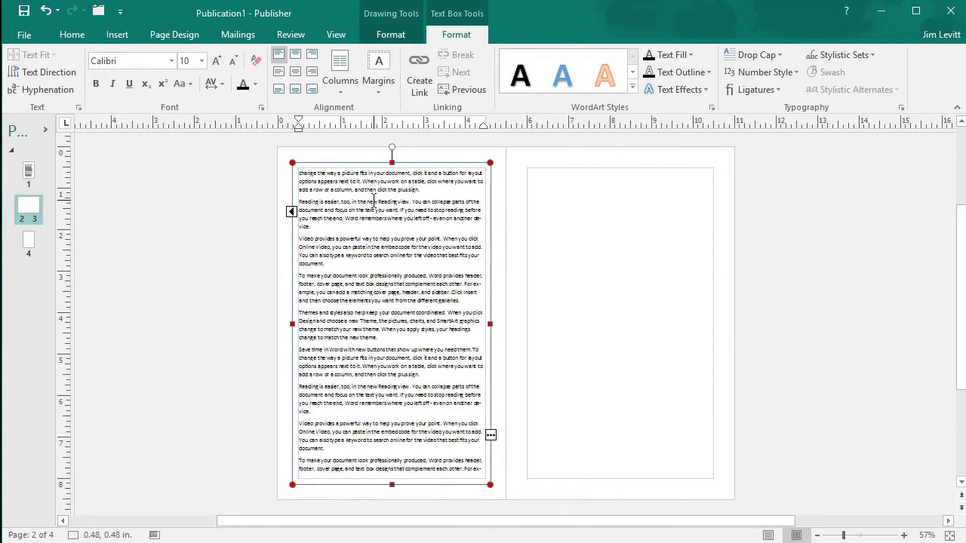
pyautogui.click(420, 66)
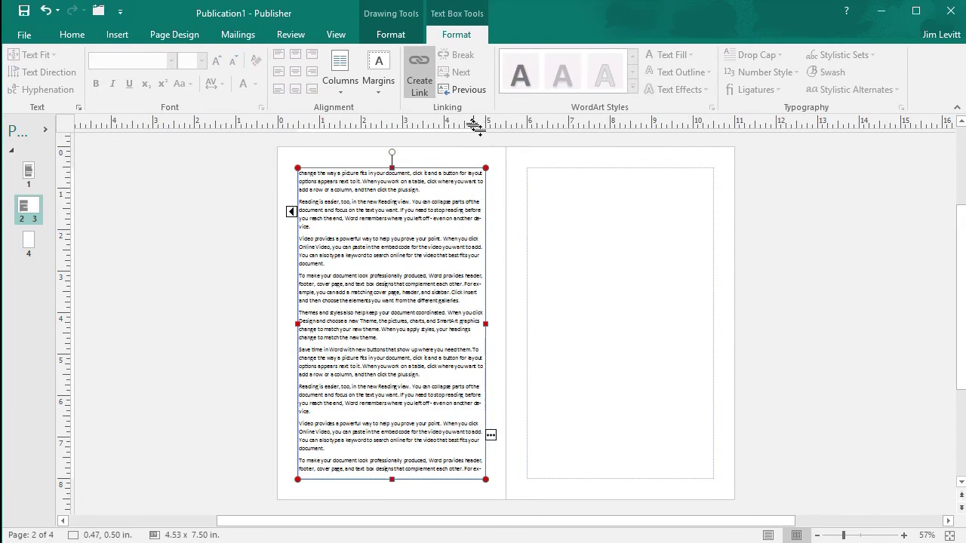
pyautogui.click(582, 217)
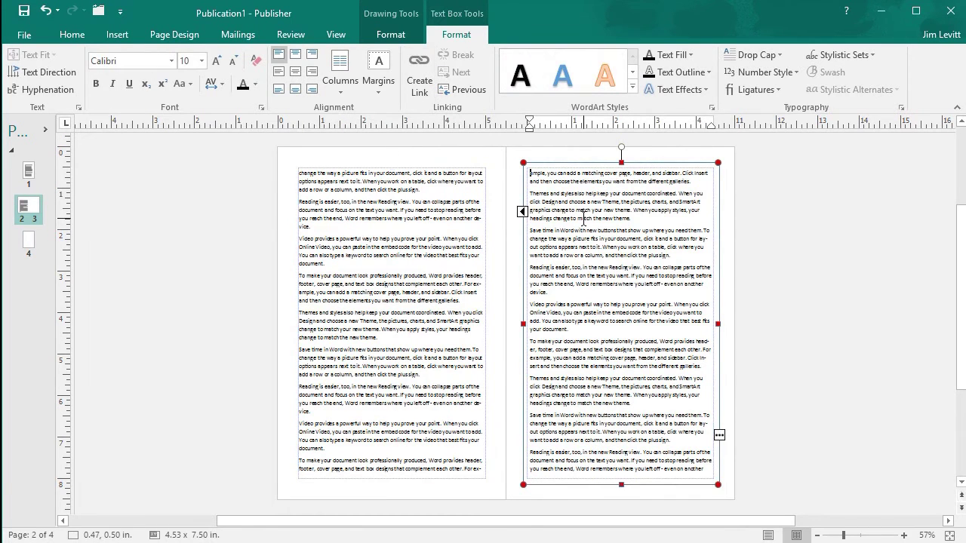
# Draw a text box of about 4.55 x 7.52 in within the margins of page 4.
pyautogui.click(33, 247)
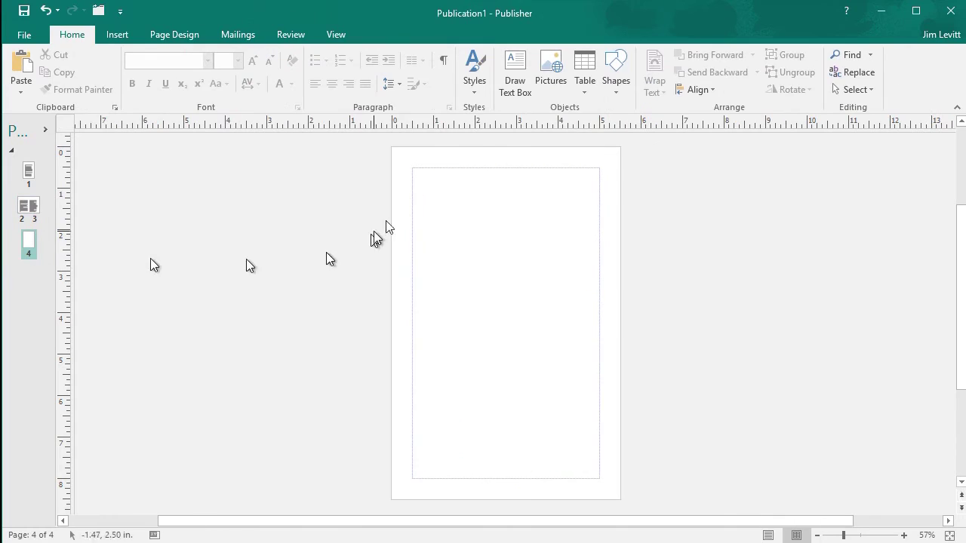
pyautogui.click(514, 74)
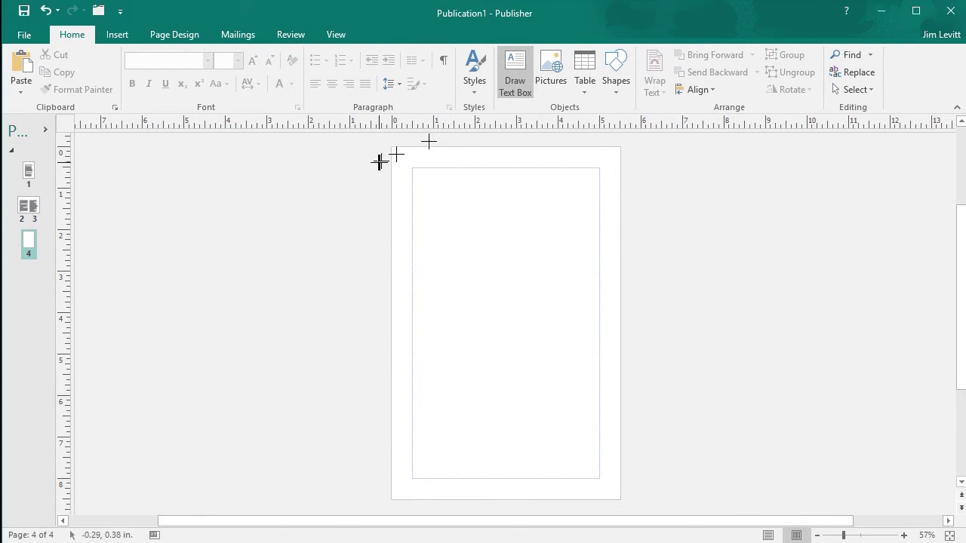
pyautogui.moveTo(410, 168)
pyautogui.mouseDown()
pyautogui.moveTo(485, 173)
pyautogui.moveTo(601, 478)
pyautogui.mouseUp()
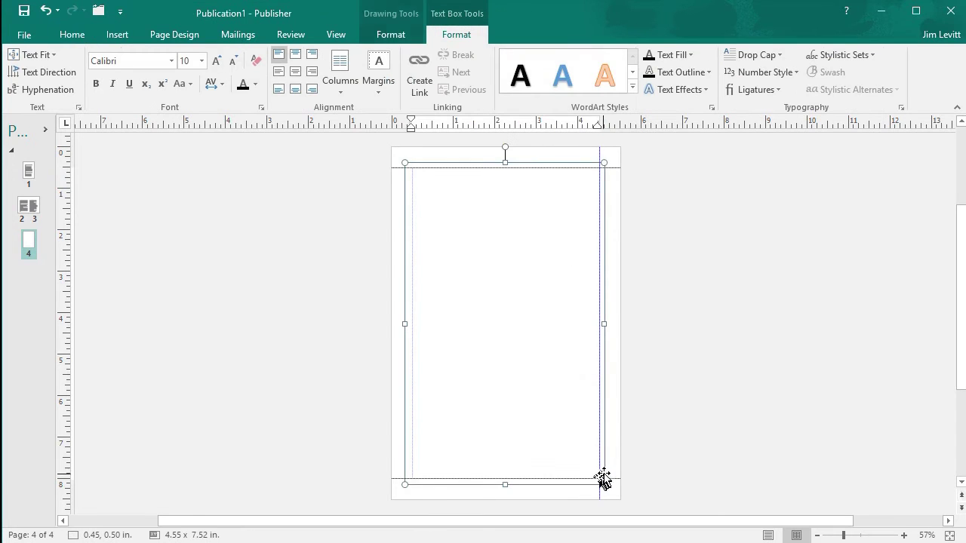
# Link page 3's text box to the empty box on page 4 to continue the overflow text there.
pyautogui.click(28, 215)
pyautogui.click(619, 315)
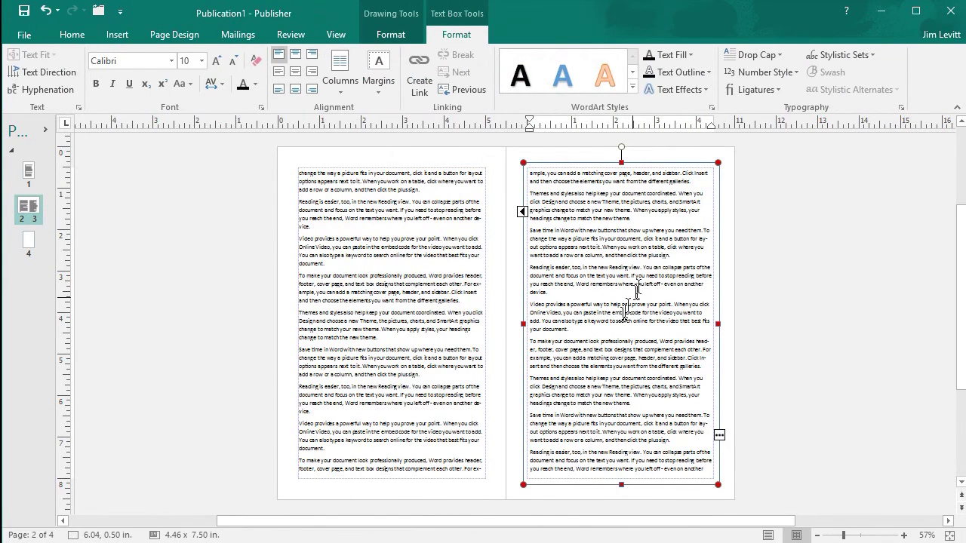
pyautogui.click(424, 68)
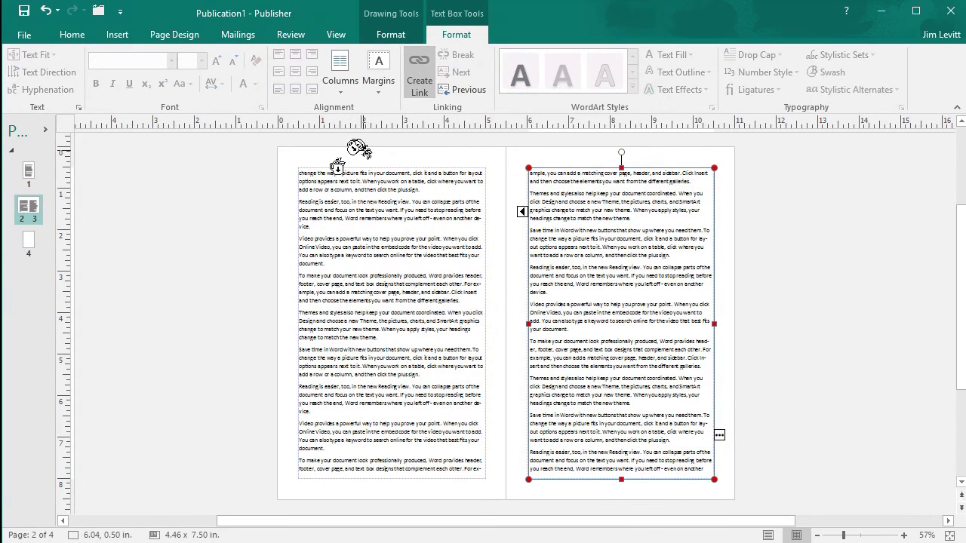
pyautogui.click(28, 243)
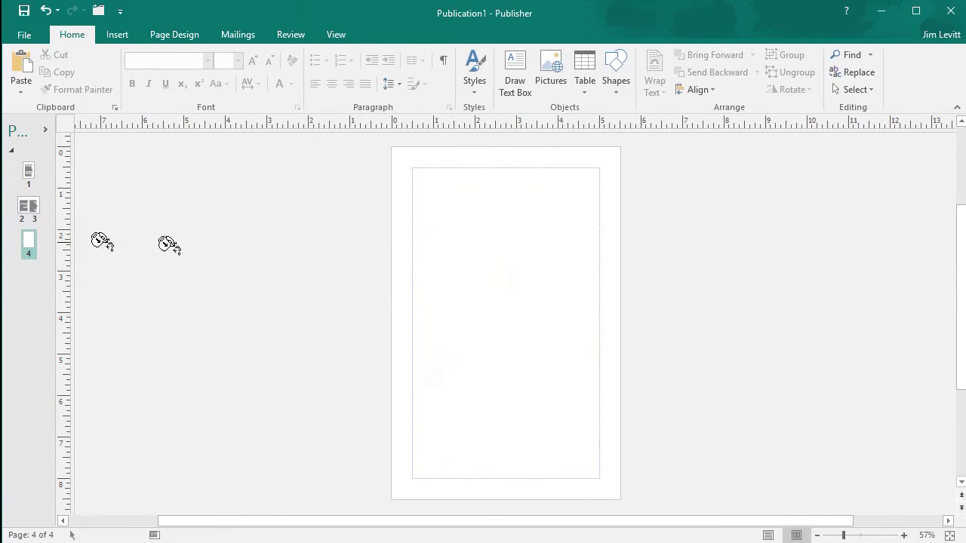
pyautogui.click(462, 236)
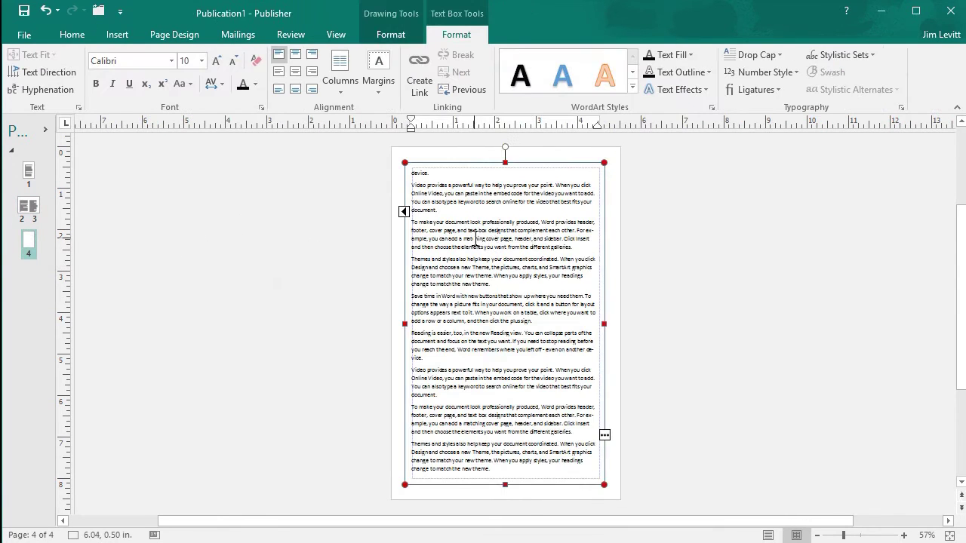
pyautogui.click(692, 332)
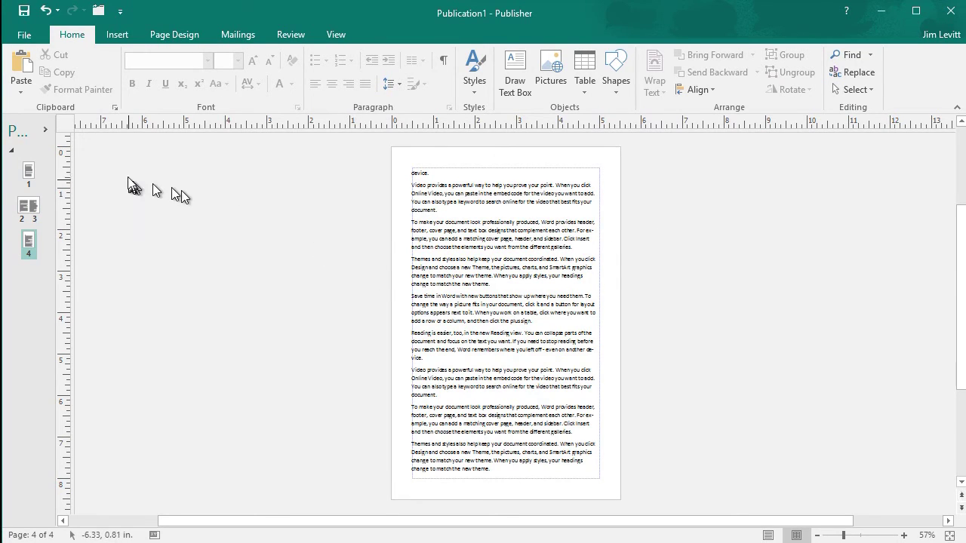
# Insert new pages after page 4, accepting the automatic addition of 4 pages for the booklet layout.
pyautogui.click(115, 35)
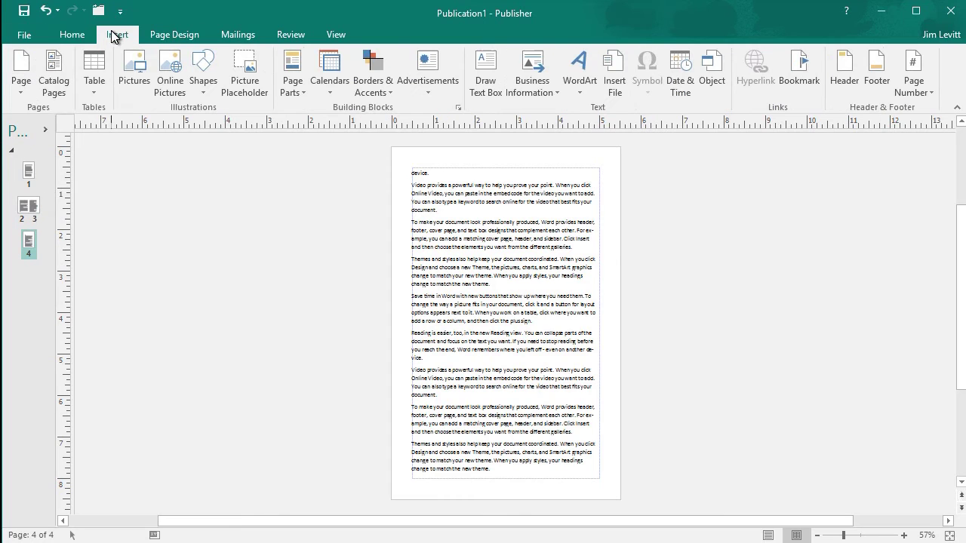
pyautogui.click(20, 75)
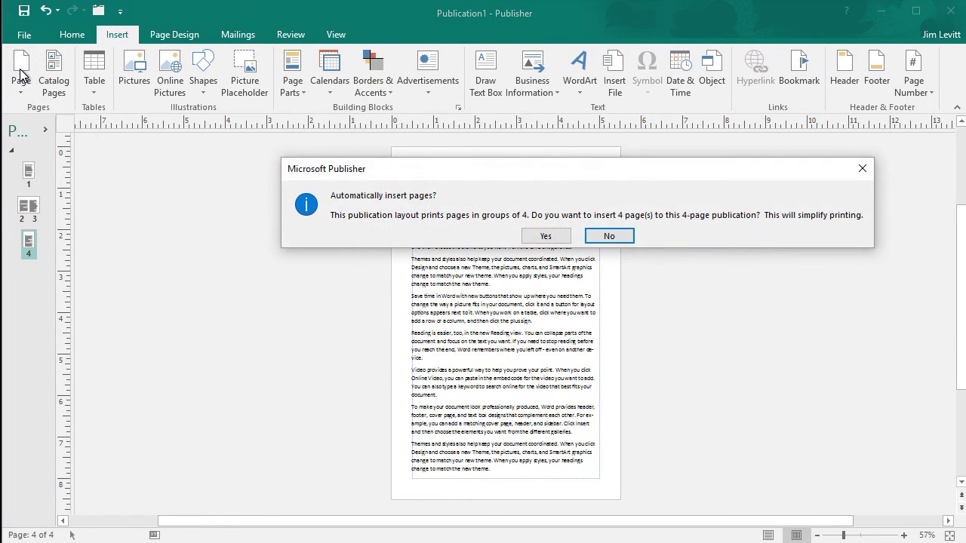
pyautogui.click(547, 236)
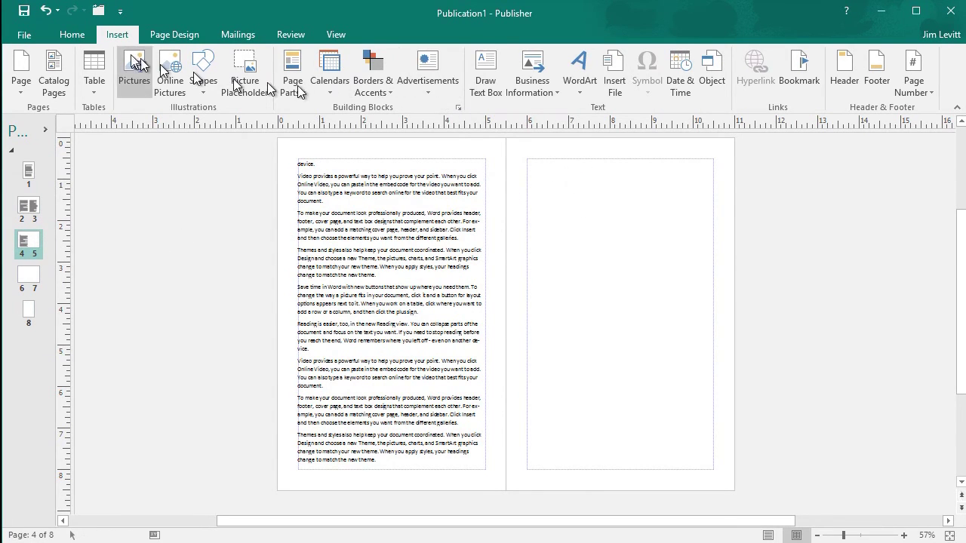
# Draw a text box of about 4.46 x 7.46 in within page 5's margins and link page 4's text box to it.
pyautogui.click(82, 34)
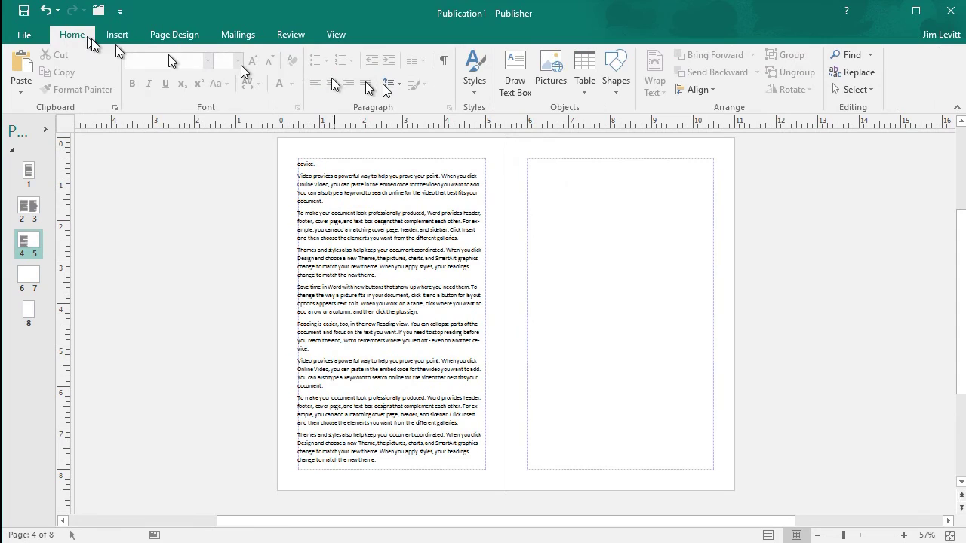
pyautogui.click(516, 79)
pyautogui.moveTo(529, 160)
pyautogui.mouseDown()
pyautogui.moveTo(675, 350)
pyautogui.moveTo(713, 472)
pyautogui.moveTo(708, 459)
pyautogui.mouseUp()
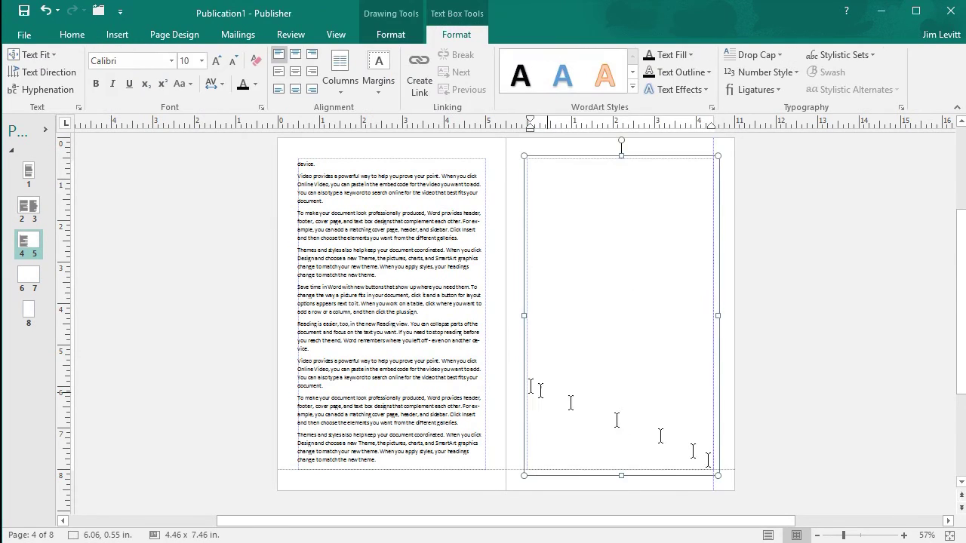
pyautogui.click(419, 313)
pyautogui.click(420, 81)
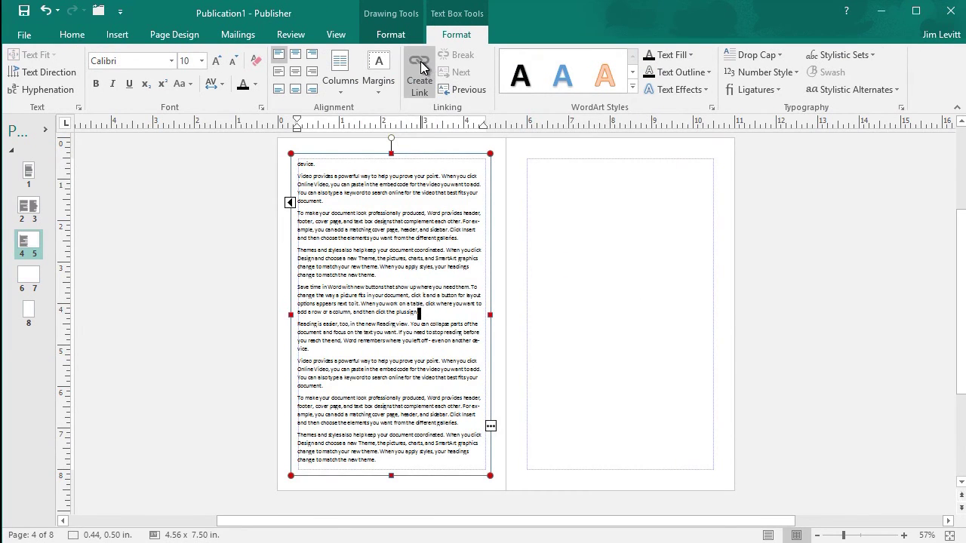
pyautogui.click(596, 208)
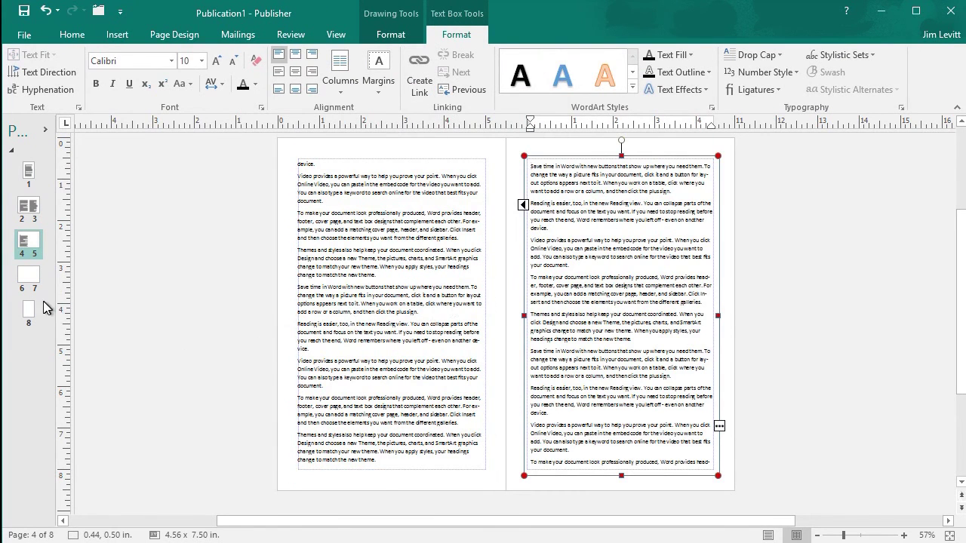
# Draw text boxes filling the margins of page 6, about 4.46 x 7.43 in, and page 7, about 4.50 x 7.52 in.
pyautogui.click(31, 278)
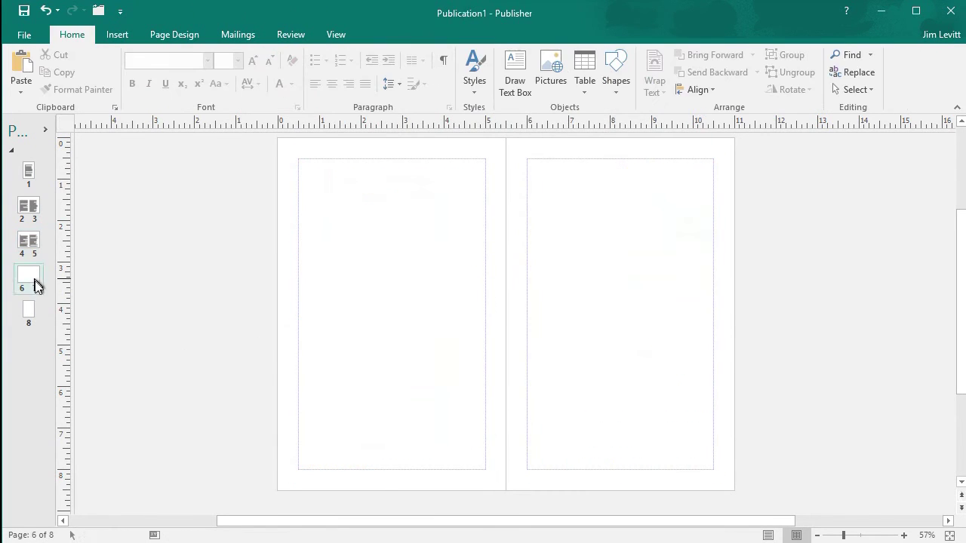
pyautogui.click(517, 72)
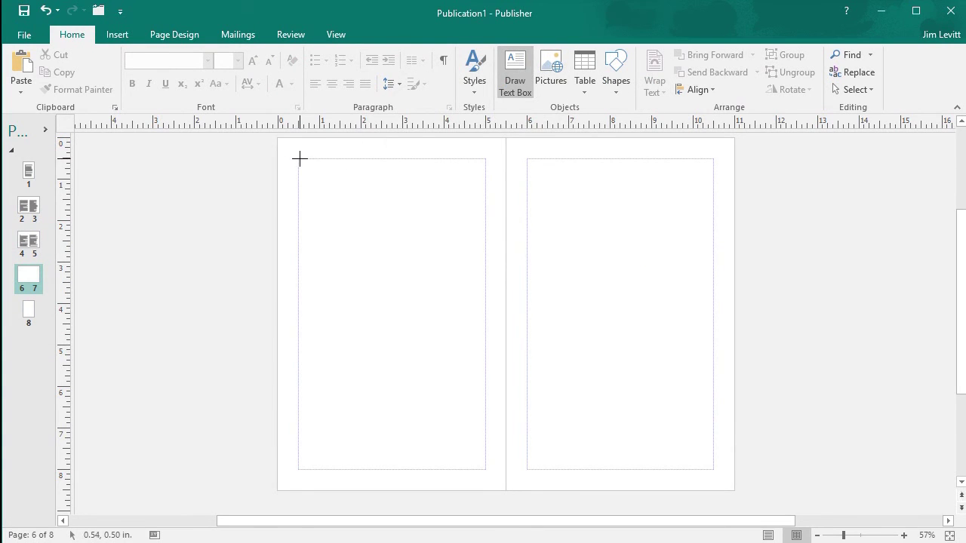
pyautogui.moveTo(300, 159); pyautogui.dragTo(486, 470)
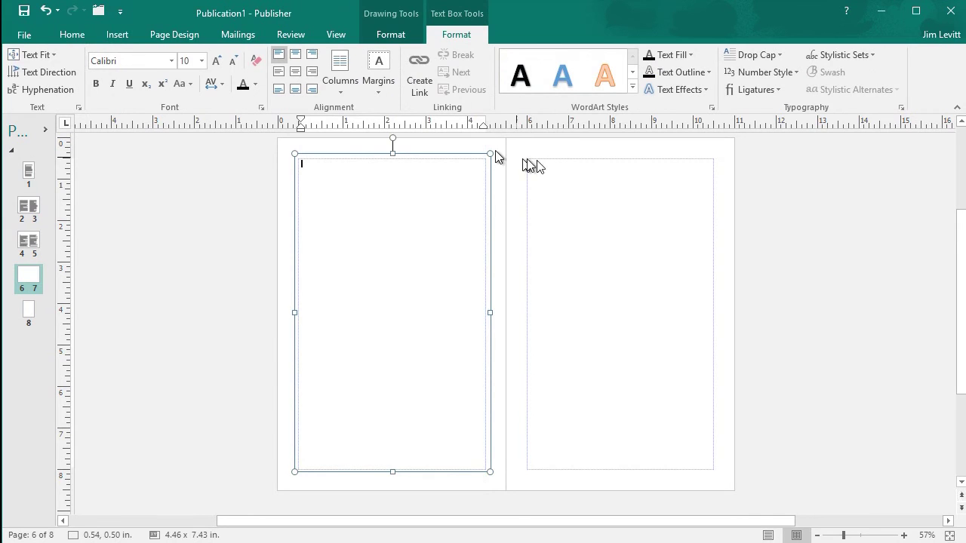
pyautogui.click(576, 179)
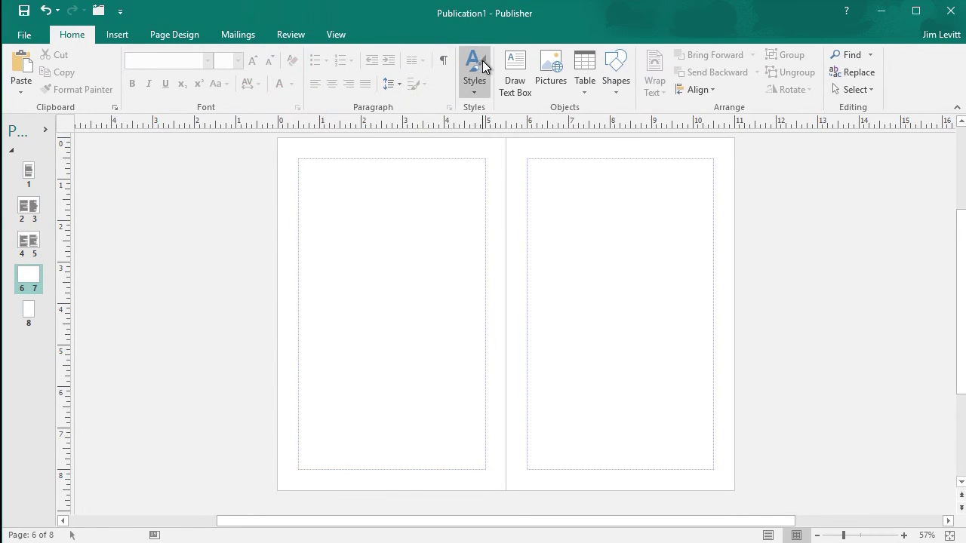
pyautogui.click(514, 66)
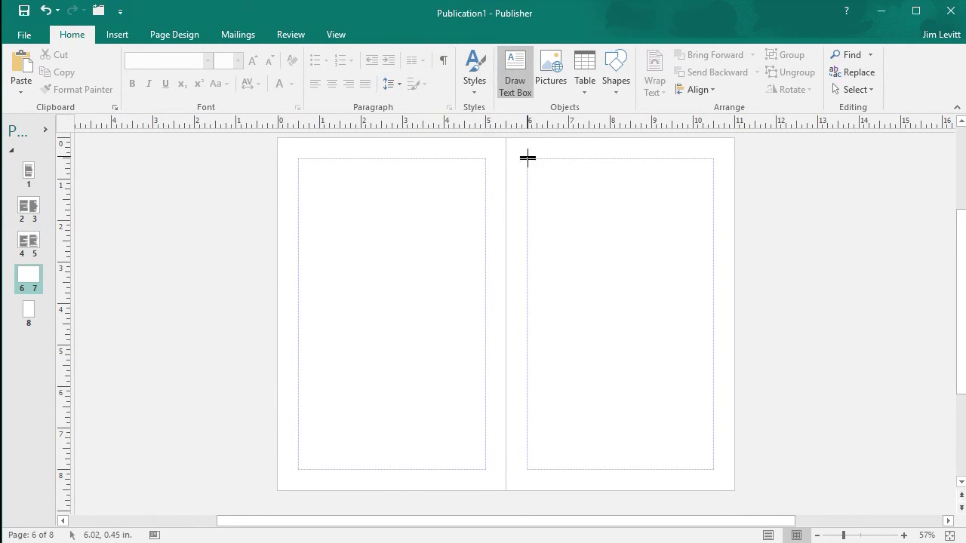
pyautogui.moveTo(527, 158); pyautogui.dragTo(714, 471)
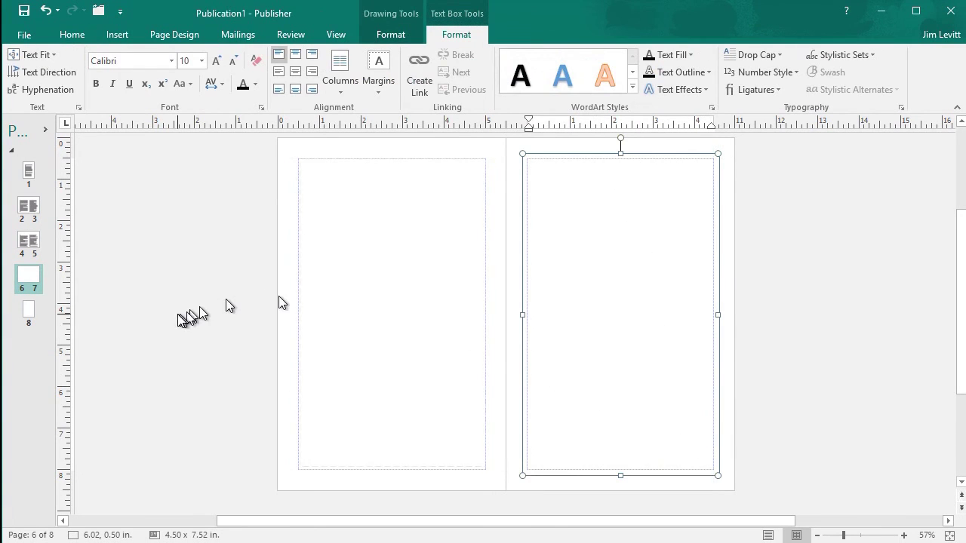
# Link page 5's text box to the box on page 6, and that one to page 7's, to carry the overflow text.
pyautogui.click(27, 245)
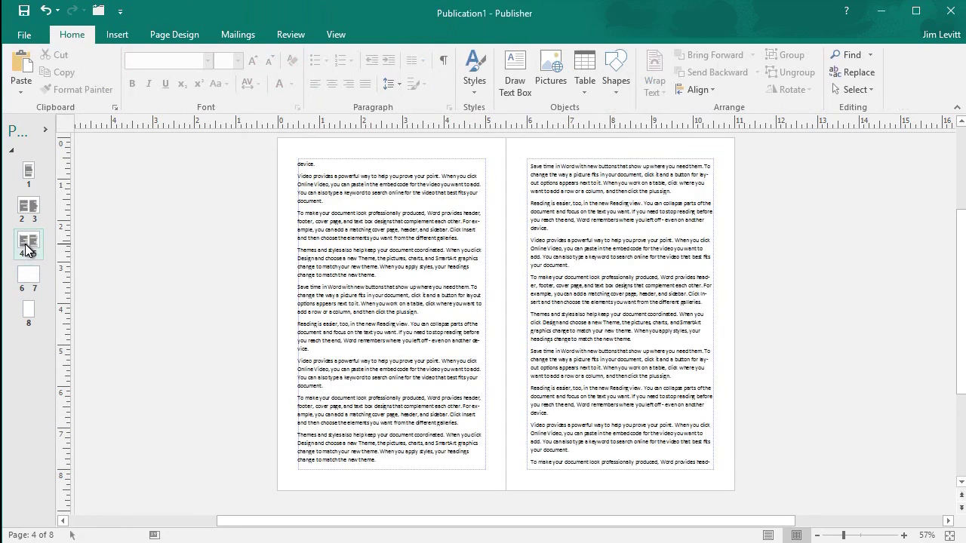
pyautogui.click(632, 304)
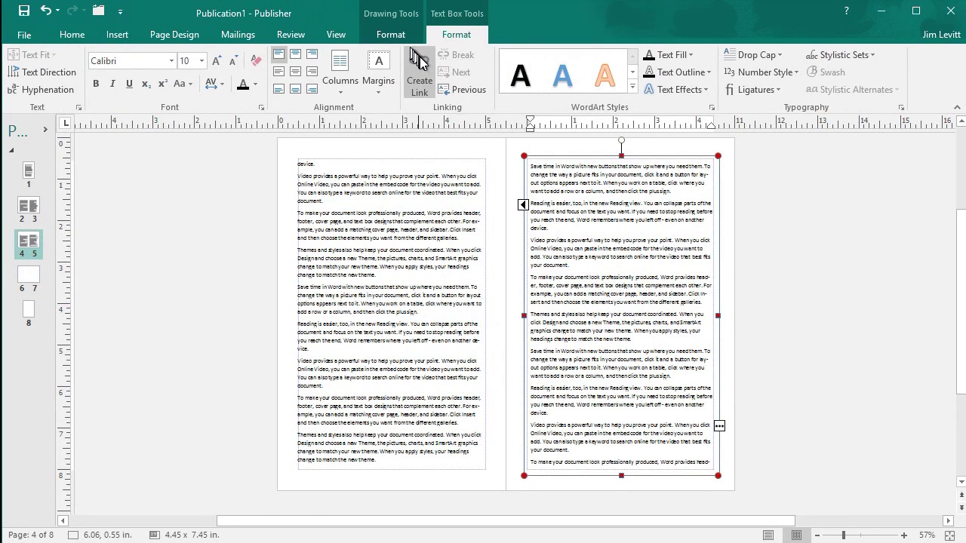
pyautogui.click(420, 63)
pyautogui.click(29, 278)
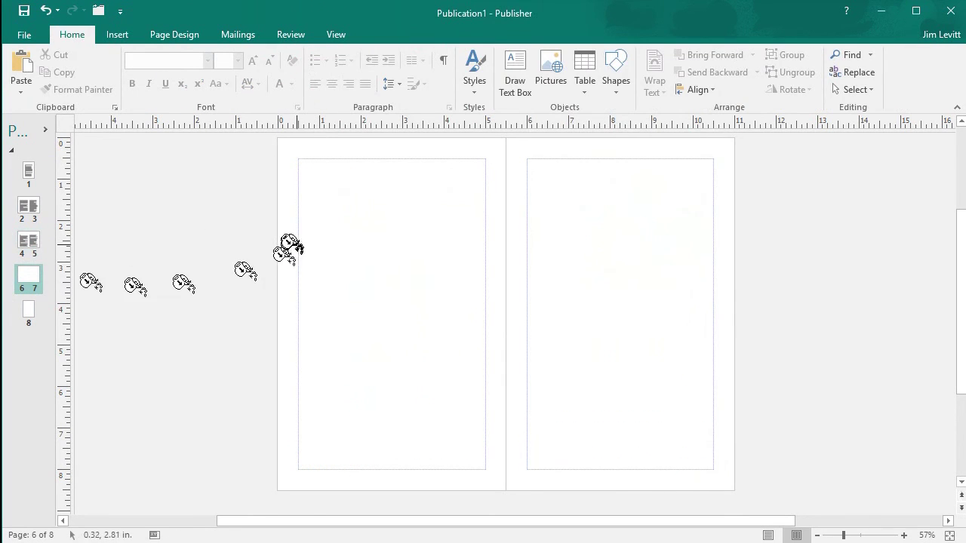
pyautogui.click(341, 221)
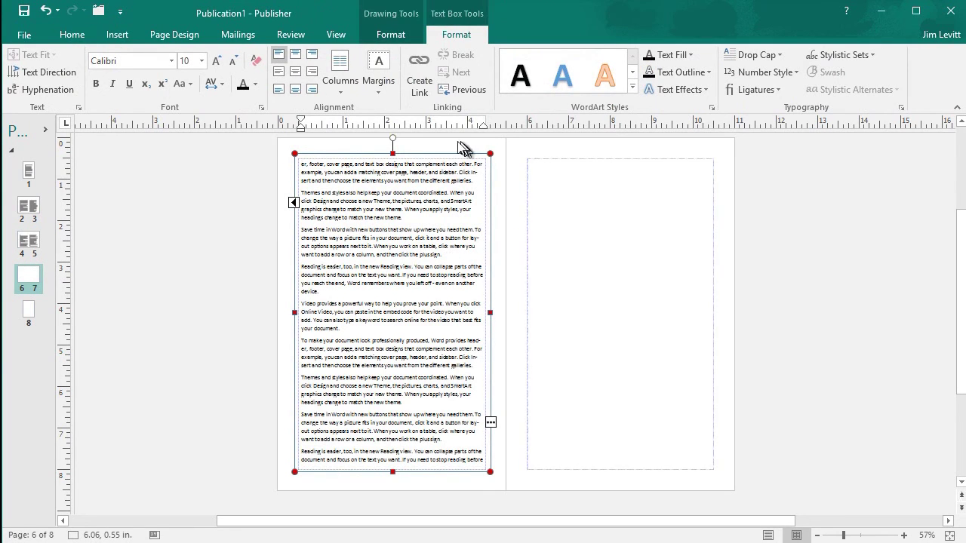
pyautogui.click(419, 64)
pyautogui.click(622, 236)
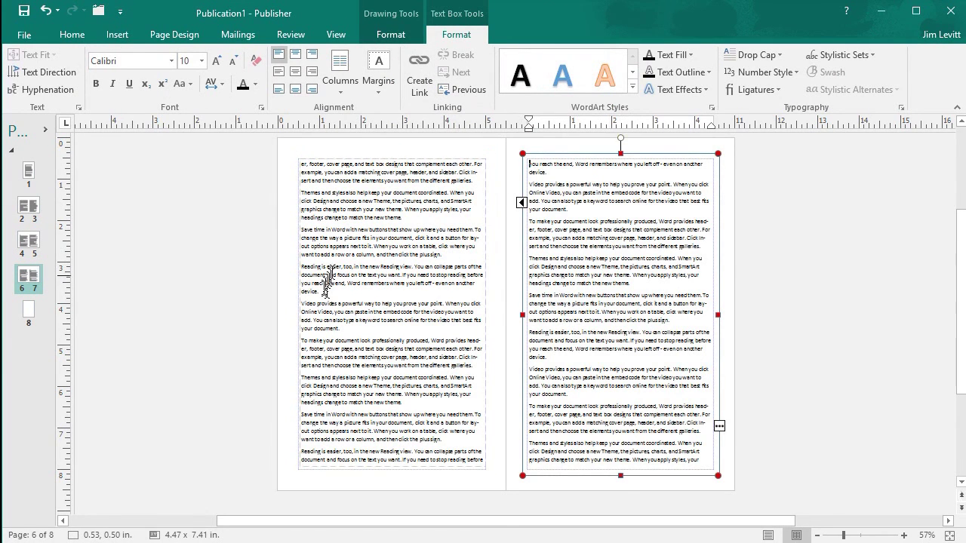
# Draw a text box of about 4.46 x 7.52 in within the margins of page 8.
pyautogui.click(27, 313)
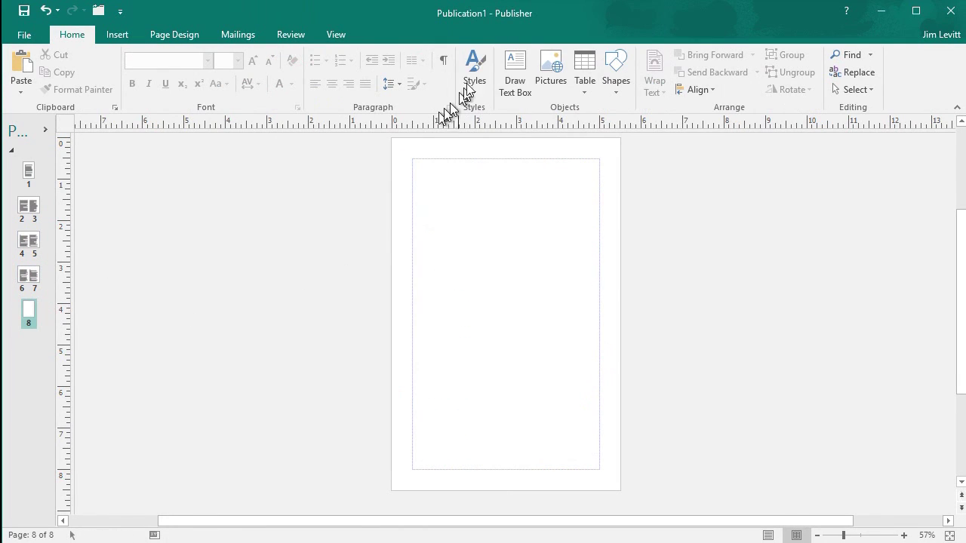
pyautogui.click(505, 72)
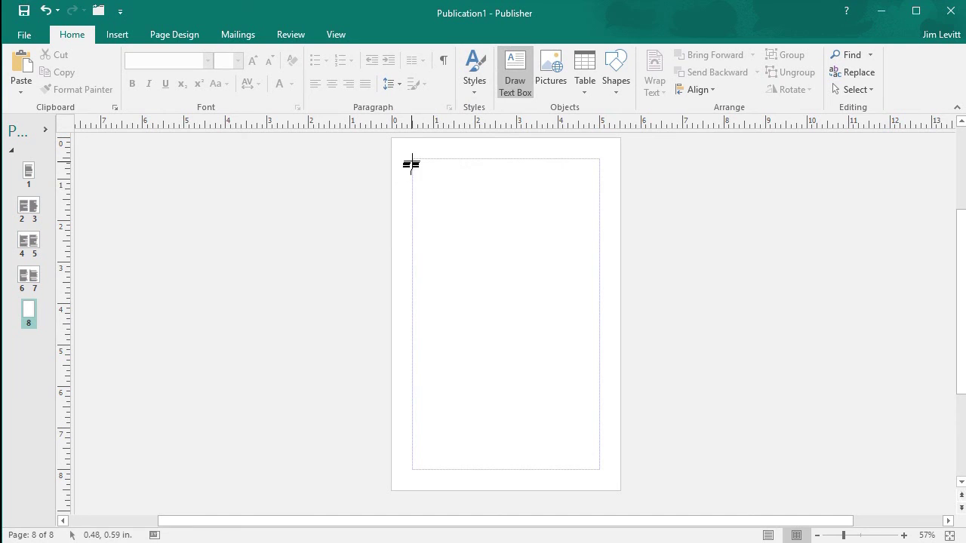
pyautogui.moveTo(413, 159); pyautogui.dragTo(599, 470)
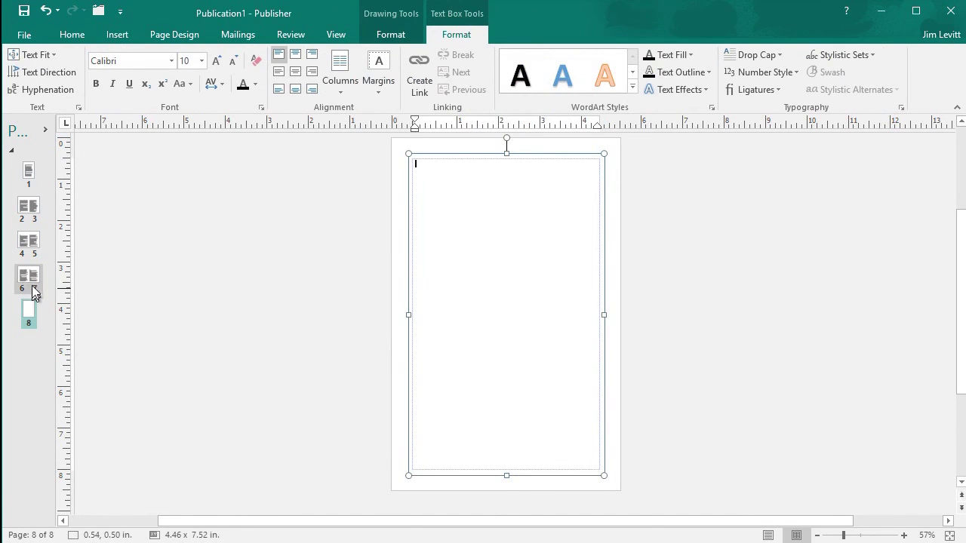
# Link page 7's text box to the empty box on page 8 to continue the overflow text there.
pyautogui.click(29, 277)
pyautogui.click(641, 266)
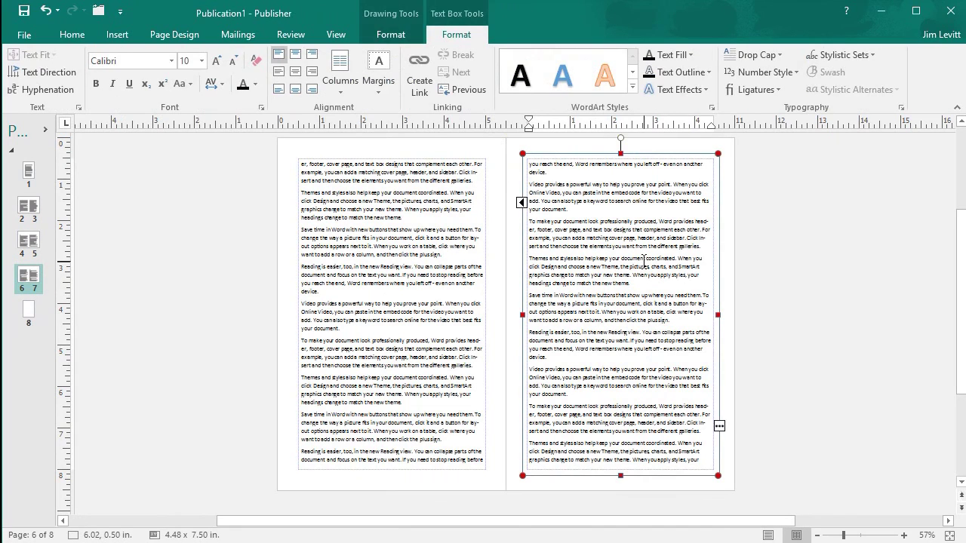
pyautogui.click(419, 79)
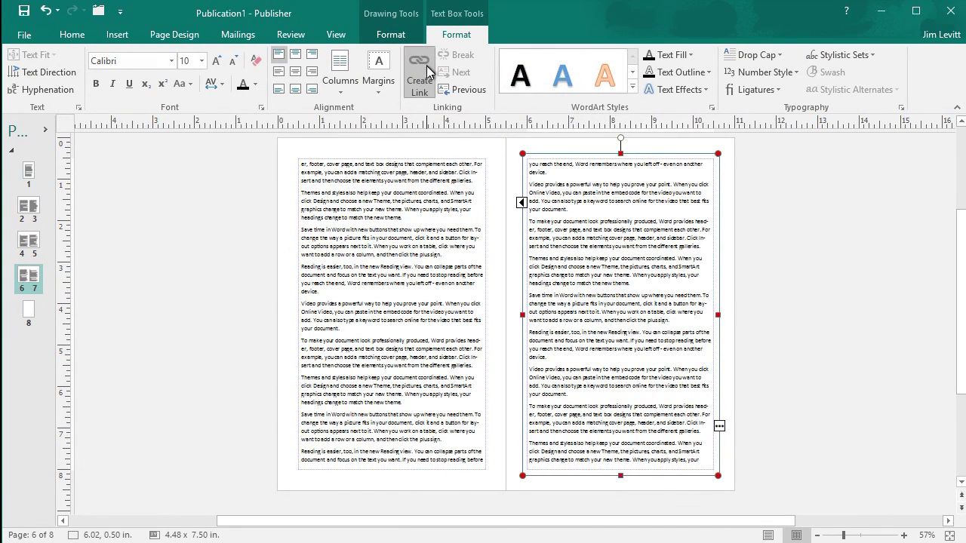
pyautogui.click(30, 313)
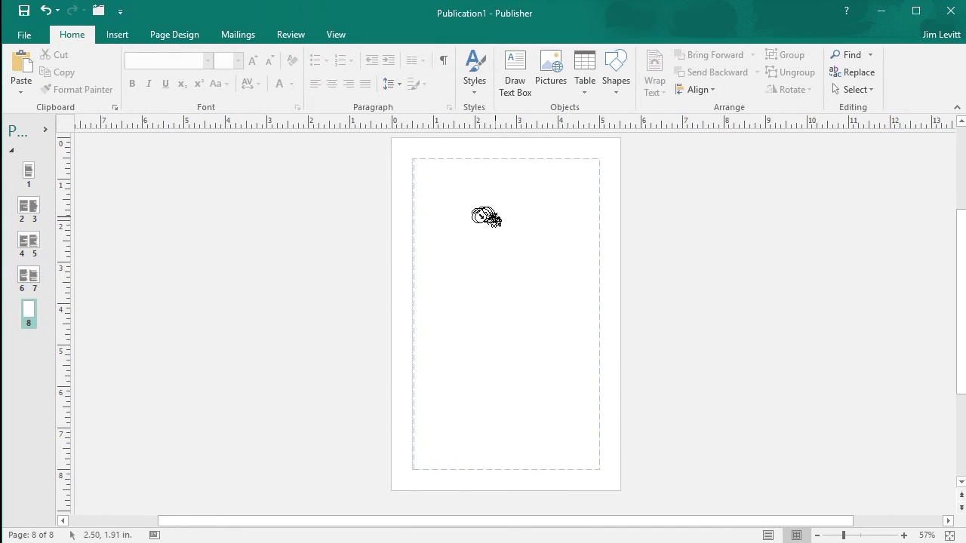
pyautogui.click(485, 217)
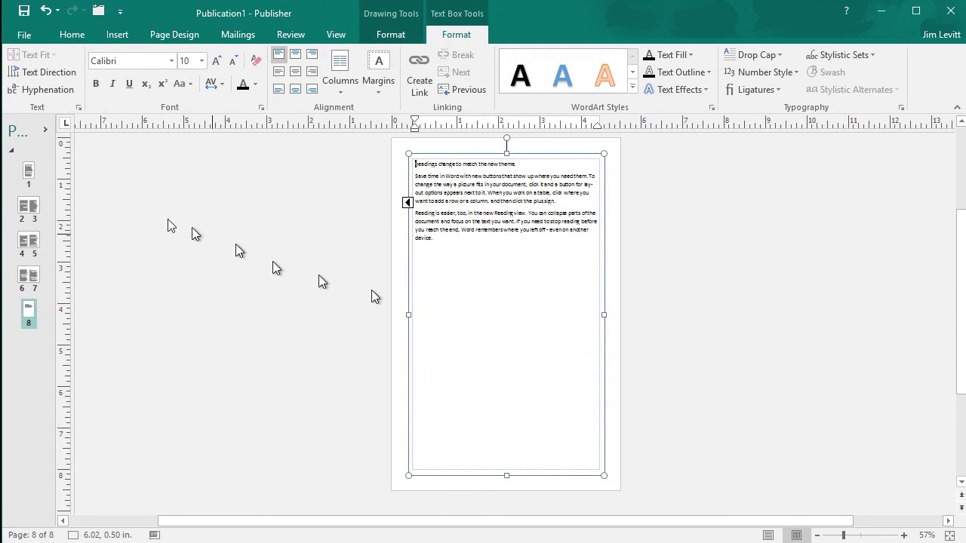